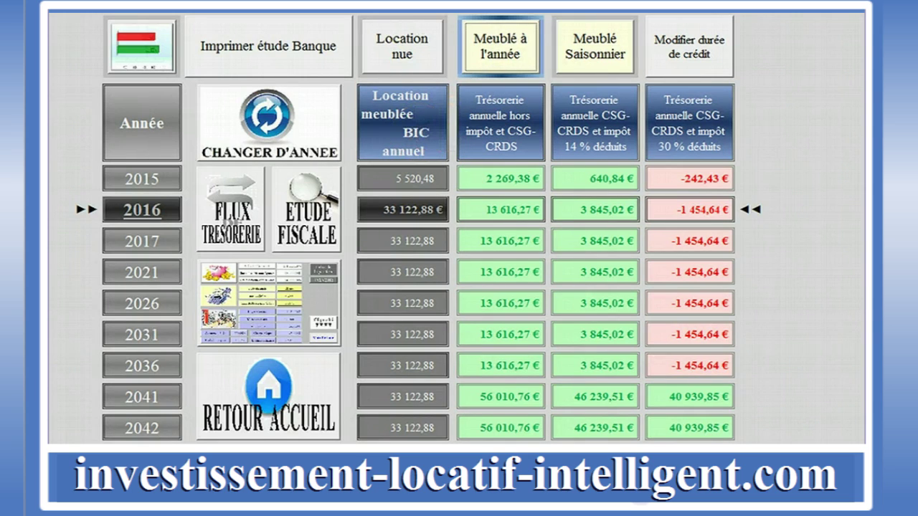
Step: Compare the annual cash flow across the Location nue, Meublé à l'année and Meublé Saisonnier rental modes
left_click(408, 47)
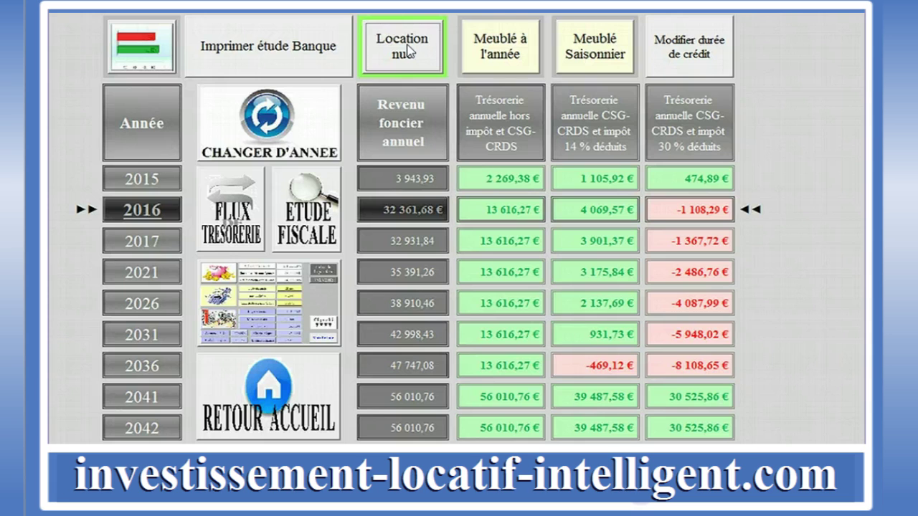
left_click(513, 49)
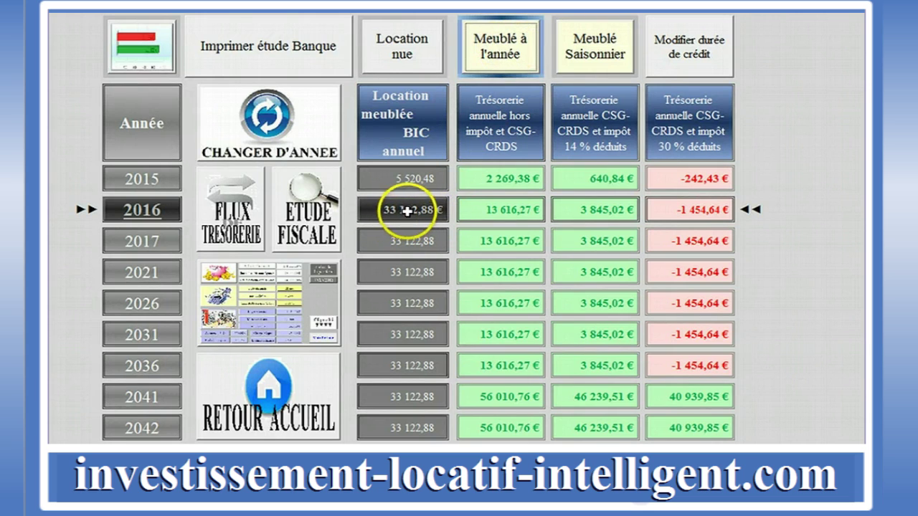
left_click(594, 51)
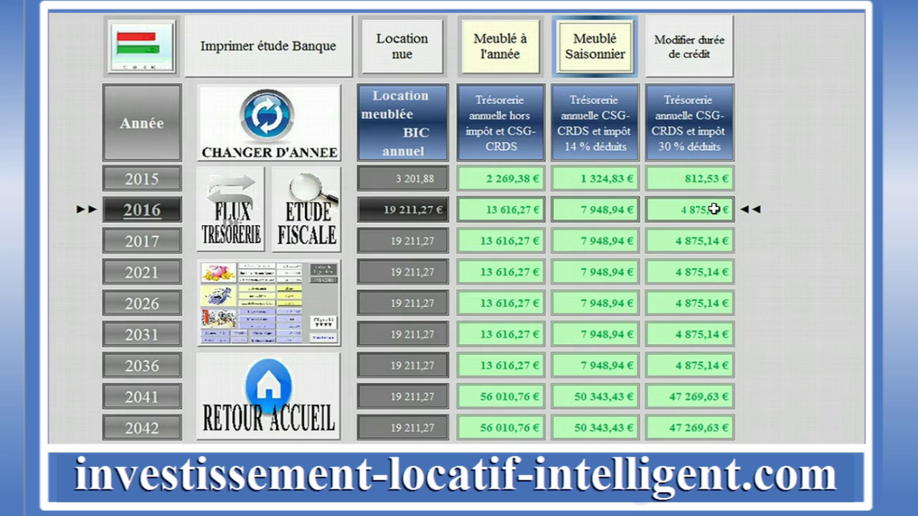
left_click(393, 62)
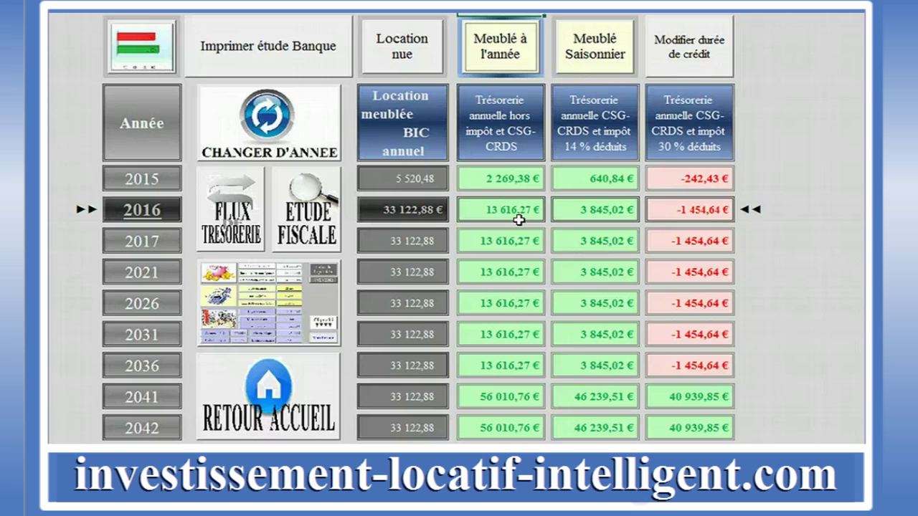
Step: Try a credit duration of 20 years, followed by 22 years, for the year-round furnished rental
left_click(698, 59)
type("20")
key("Return")
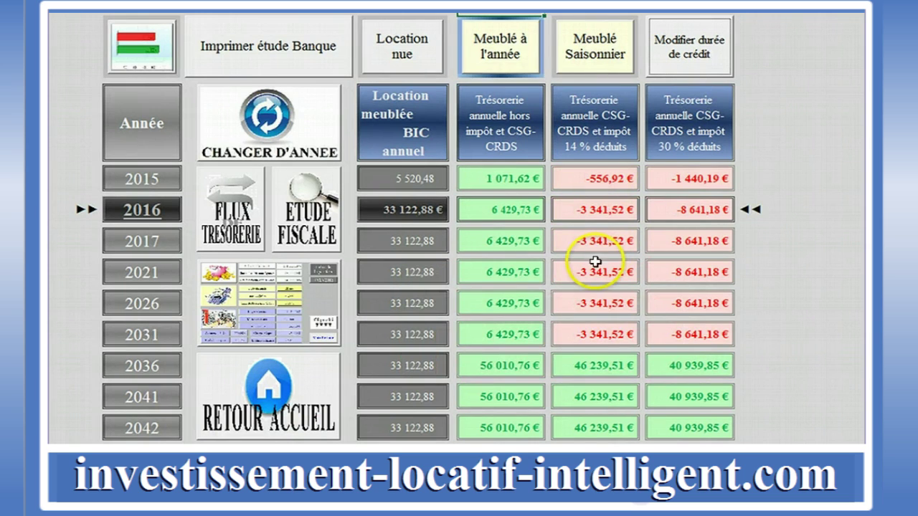
left_click(693, 42)
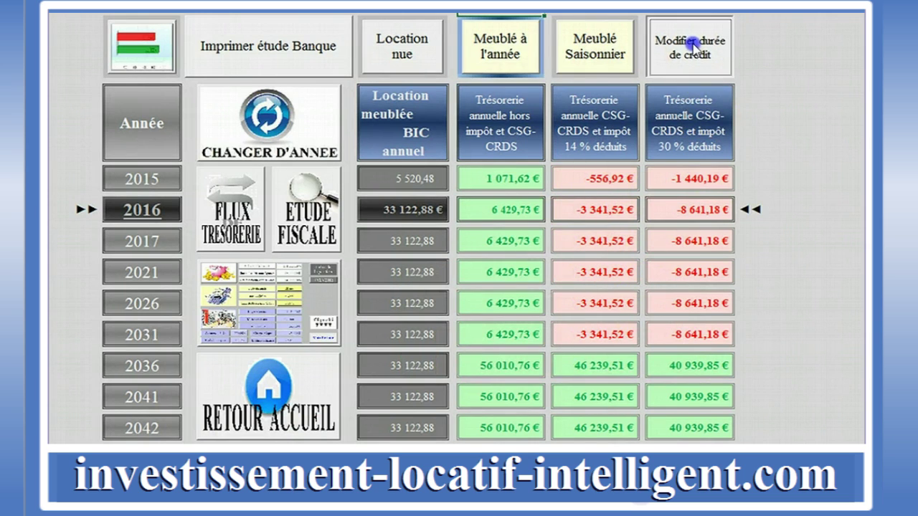
type("25")
key("Return")
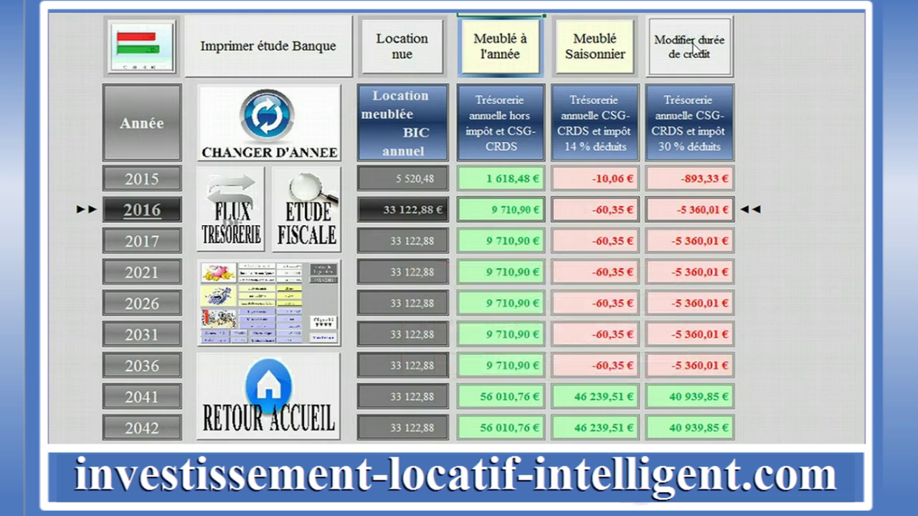
Step: Try a 23-year credit duration for the year-round furnished rental and set it back to 22 years
left_click(692, 45)
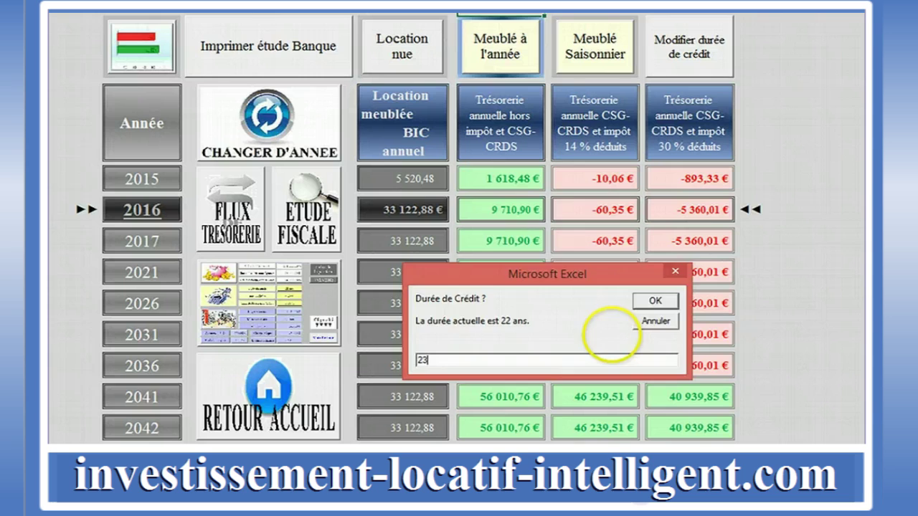
key("Return")
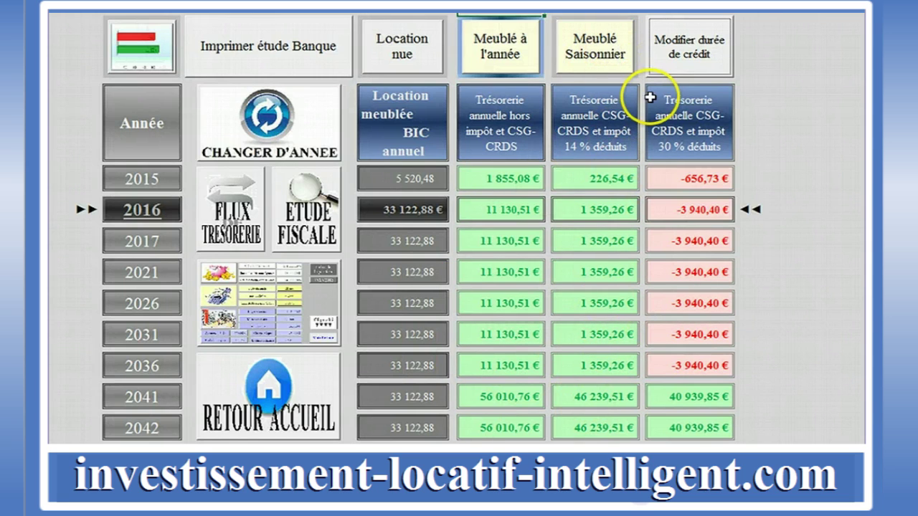
left_click(691, 57)
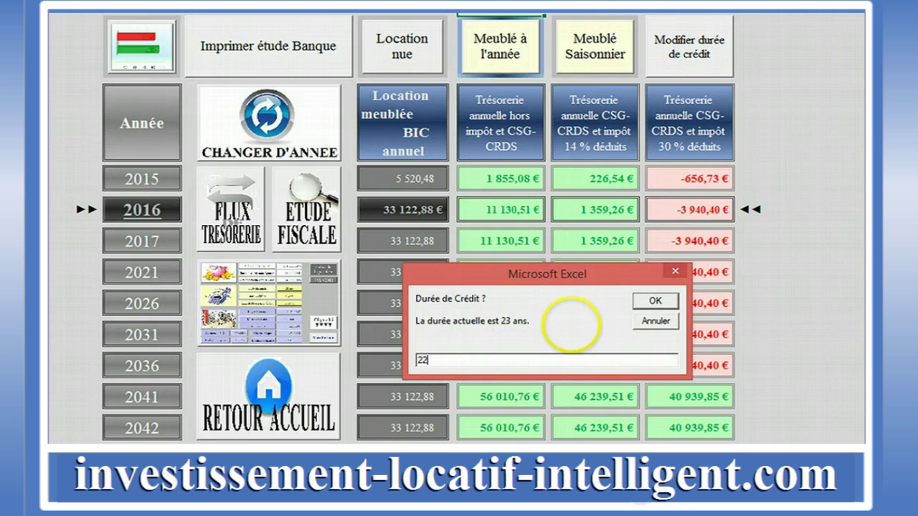
type("22")
key("Return")
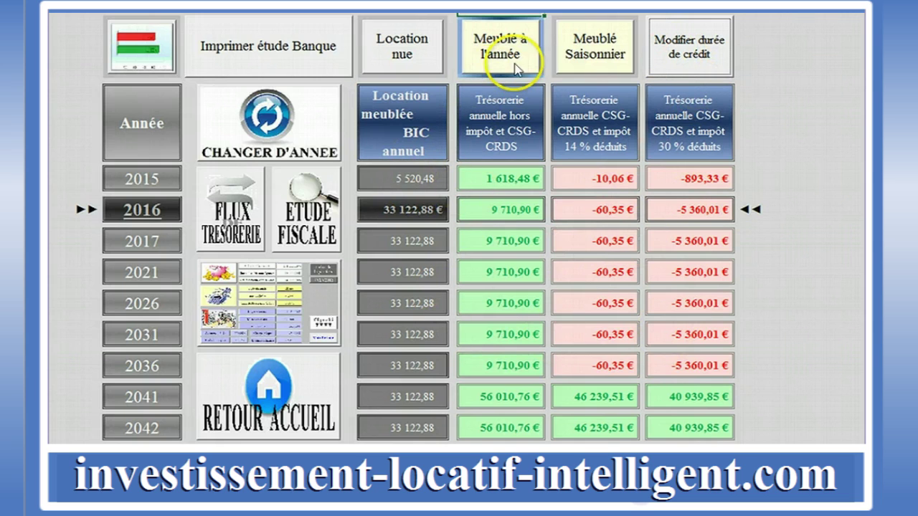
Step: Switch the study to Location nue, test a 25-year credit duration and settle on 23 years
left_click(424, 45)
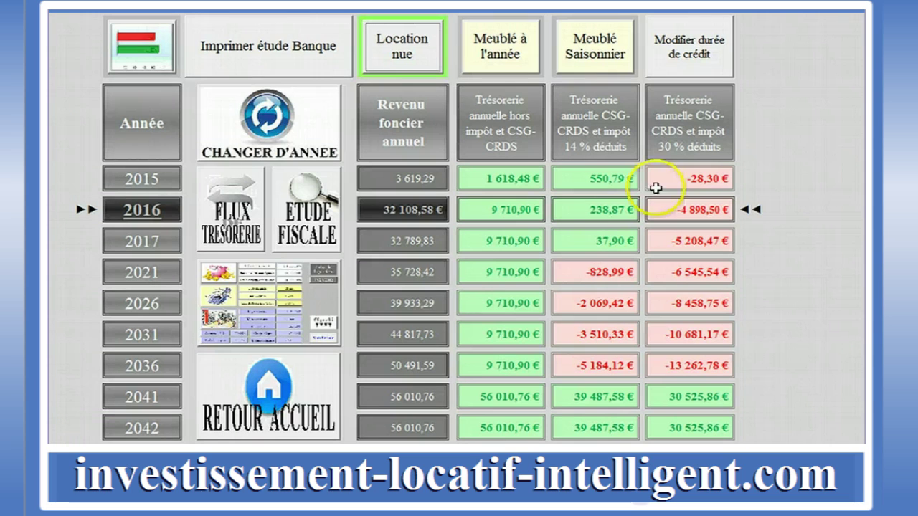
left_click(686, 45)
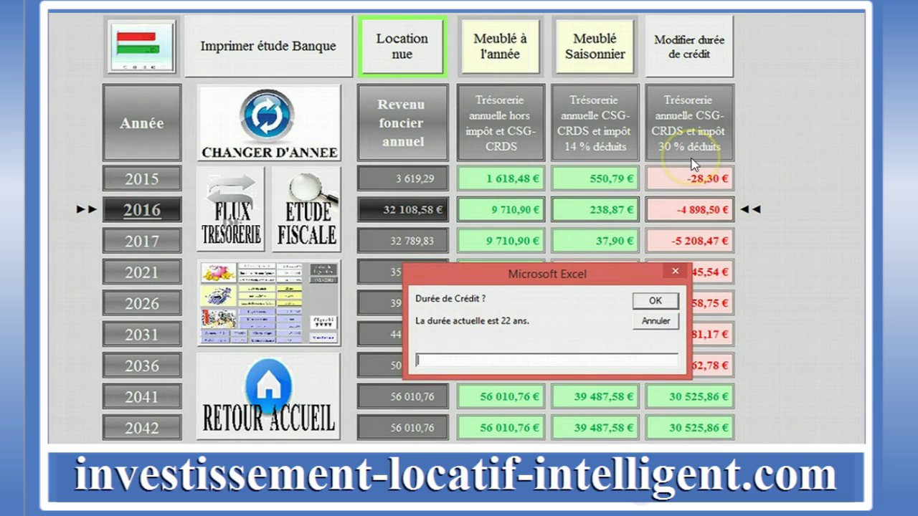
type("25")
key("Return")
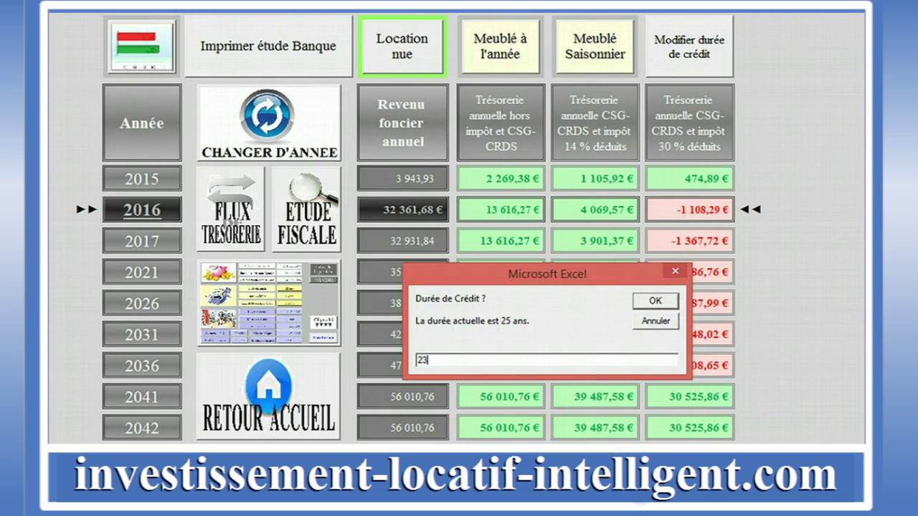
type("23")
key("Return")
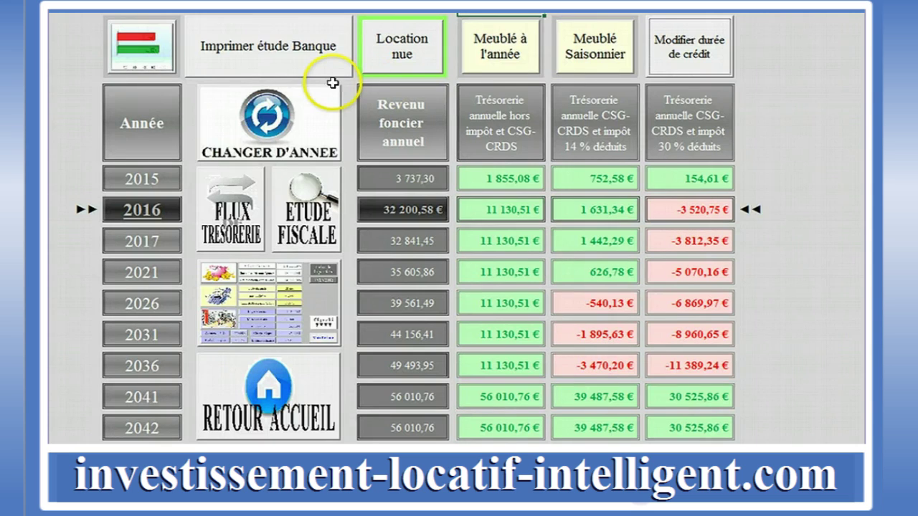
Step: Open the bank study without confirming the print and examine its yearly cash-flow table and credit assumptions
left_click(272, 56)
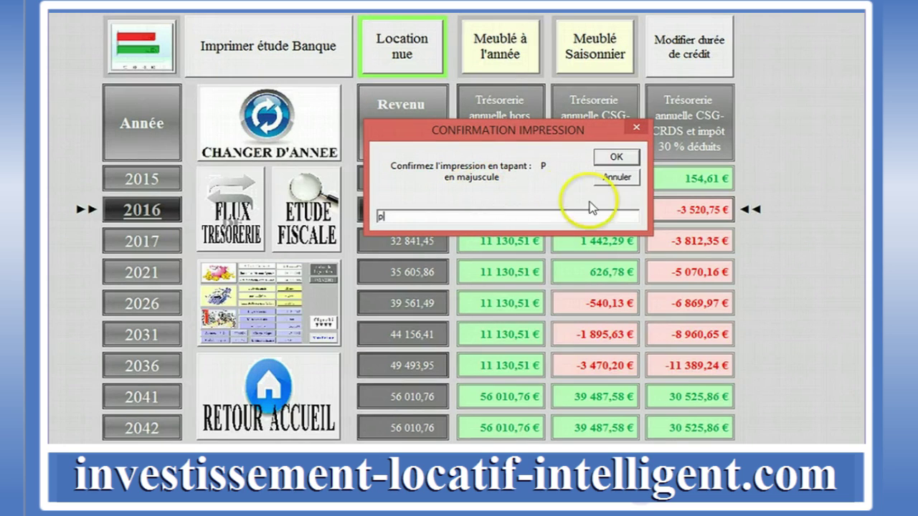
left_click(637, 129)
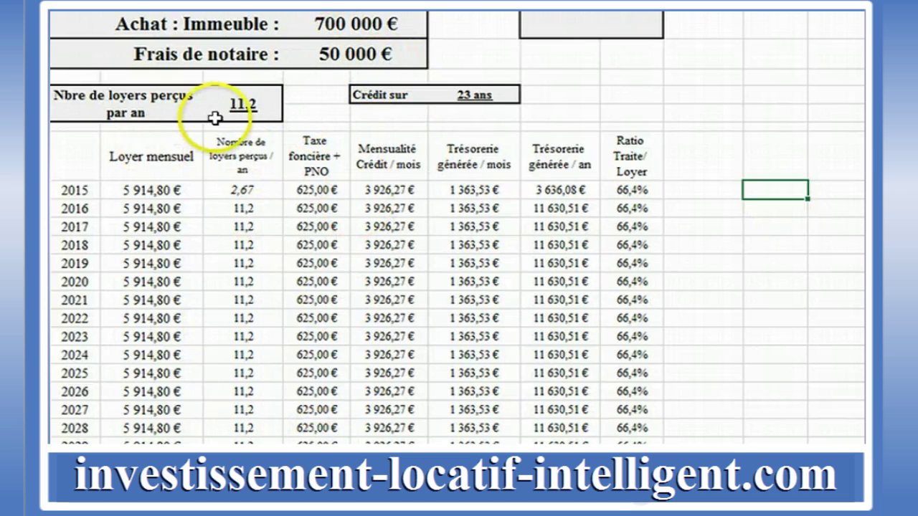
scroll(269, 345, "down", 8)
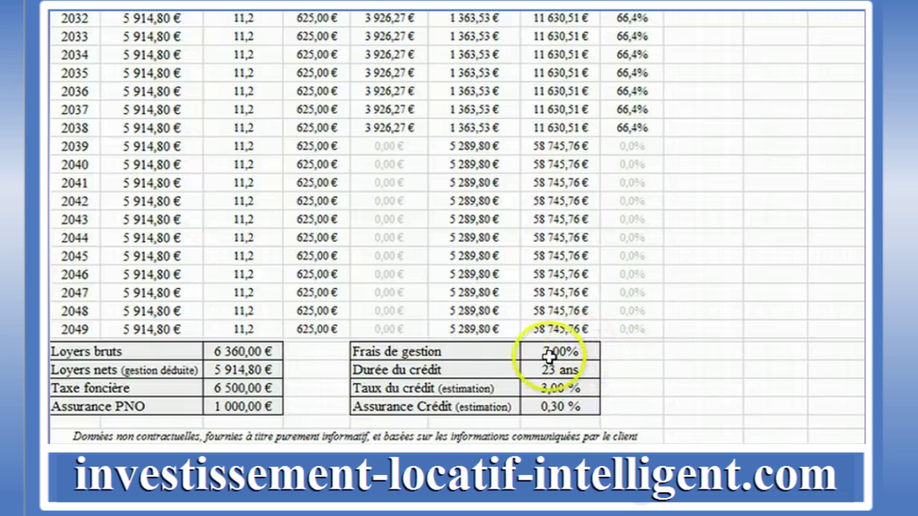
scroll(467, 427, "up", 1)
scroll(468, 427, "up", 7)
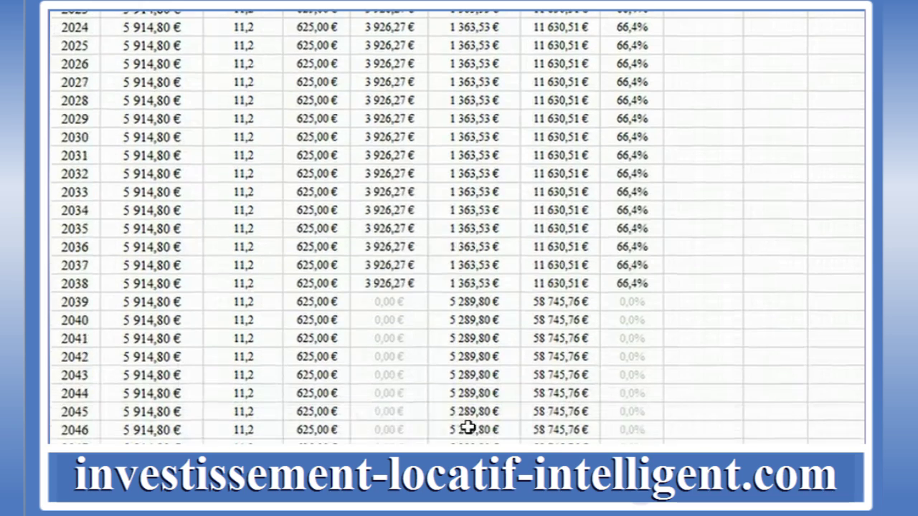
scroll(468, 427, "up", 2)
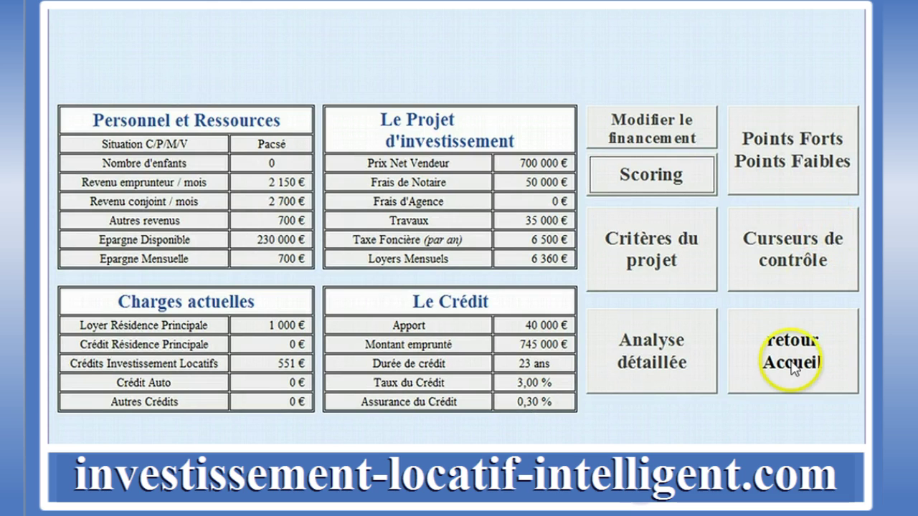
Step: Open the bank scoring and examine the project's rating for each criterion in the Scoring Banque chart
left_click(651, 175)
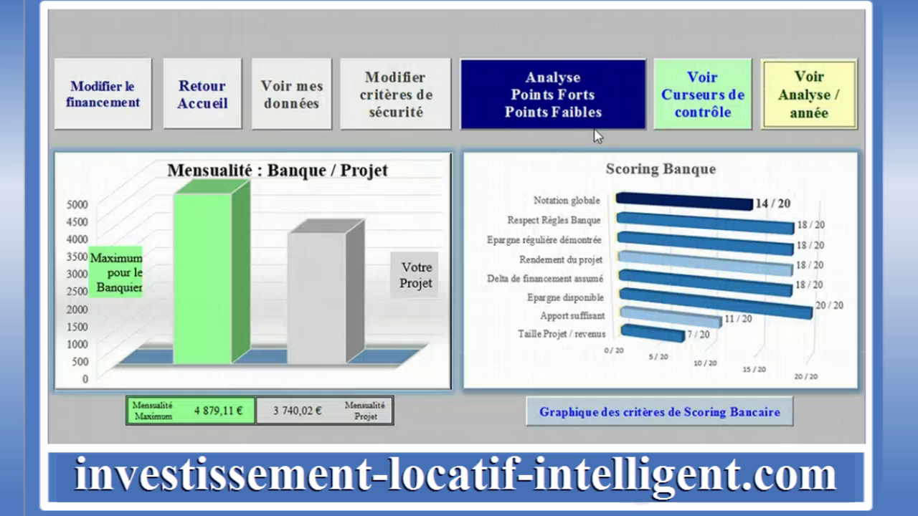
mouse_move(649, 247)
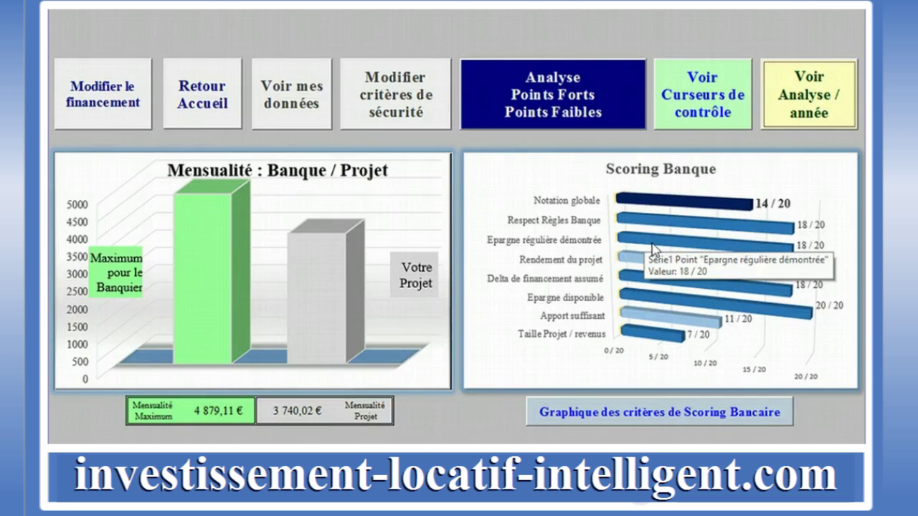
Step: Show the control cursors and apply the Meublé au Micro BIC regime with the à l'année option
left_click(715, 94)
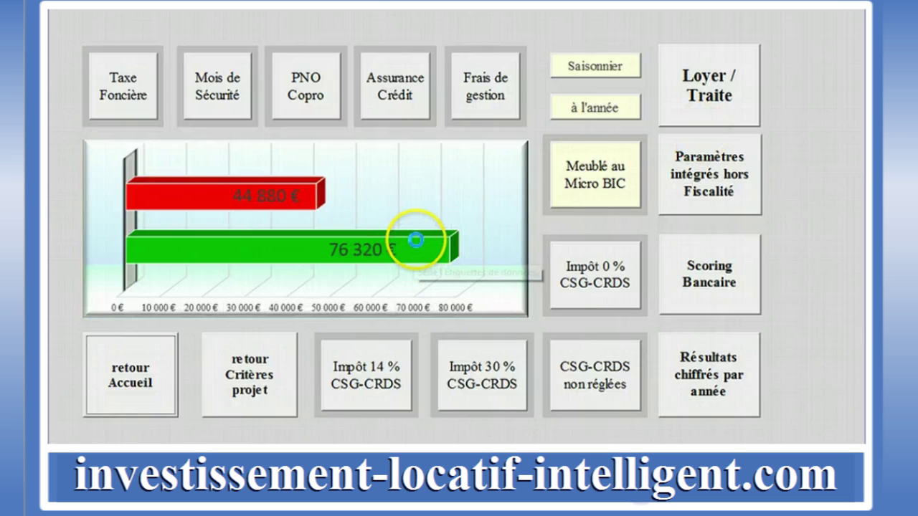
left_click(595, 169)
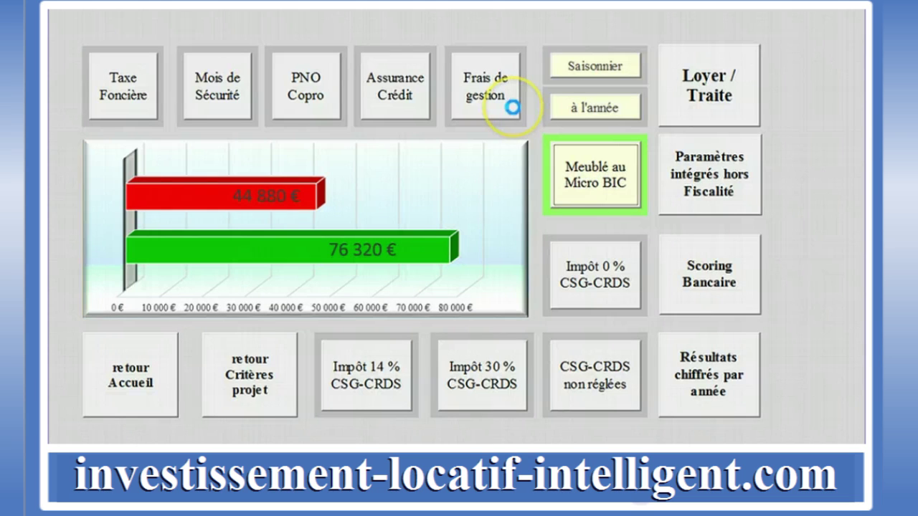
left_click(581, 106)
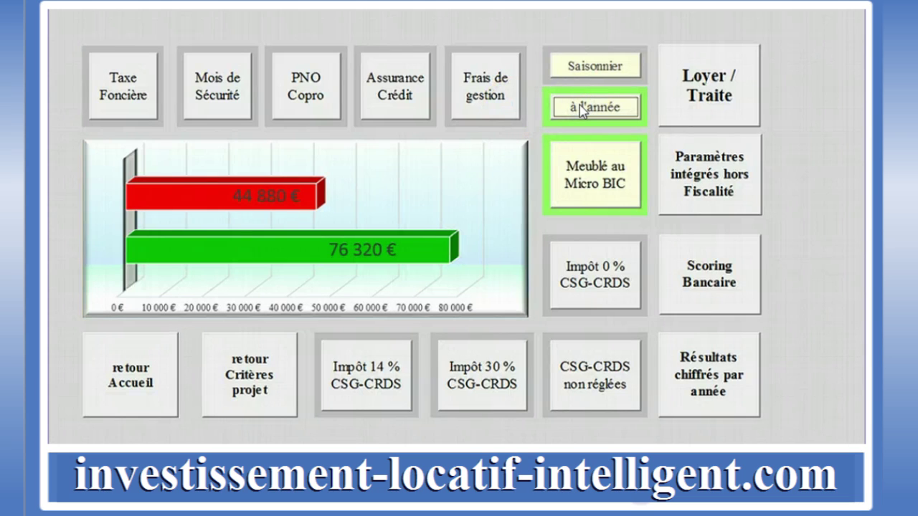
left_click(406, 120)
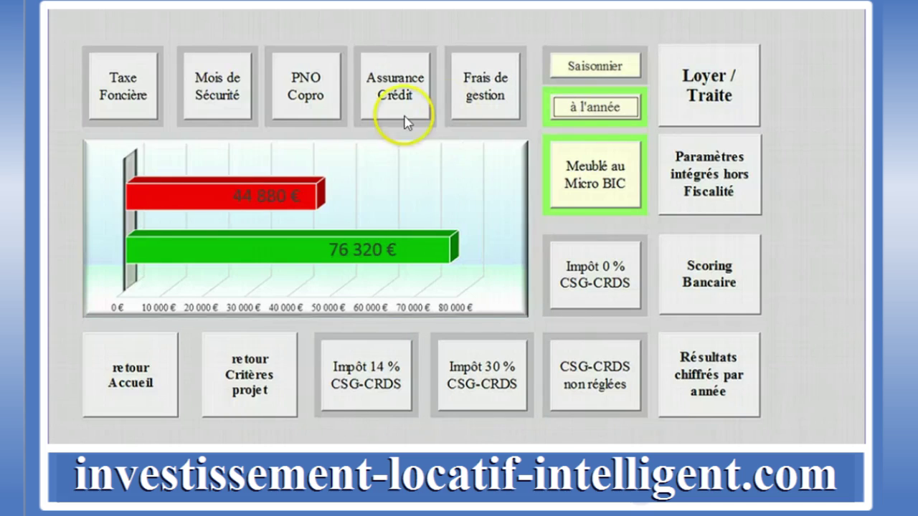
Step: Integrate all the non-tax parameters in the income and expense chart, then toggle off Mois de Sécurité and Taxe Foncière
left_click(682, 178)
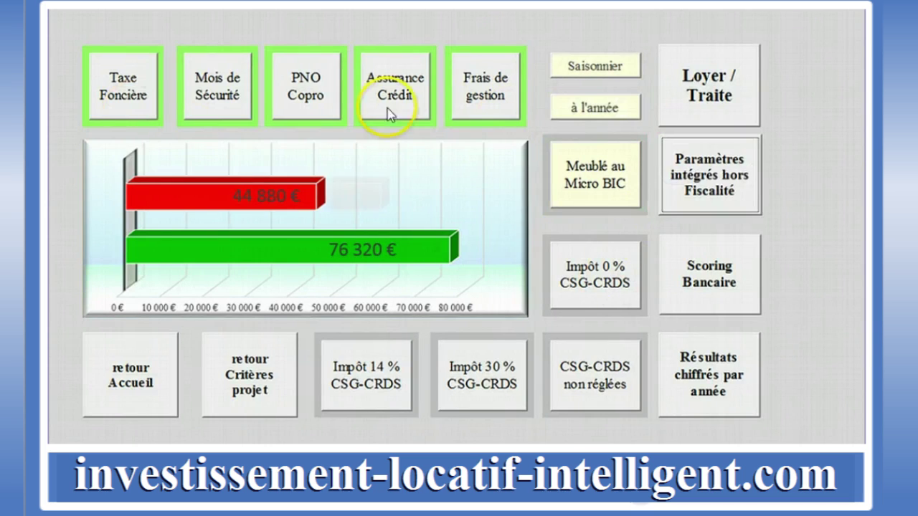
left_click(223, 92)
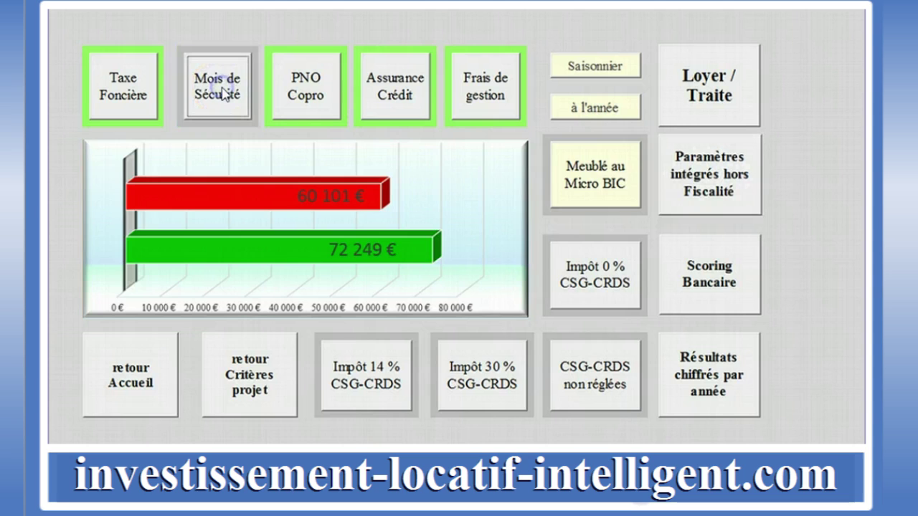
left_click(126, 86)
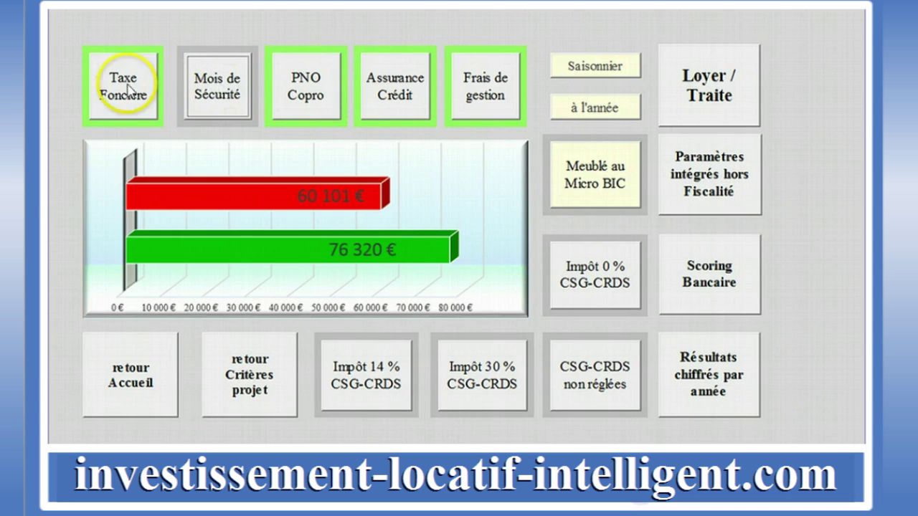